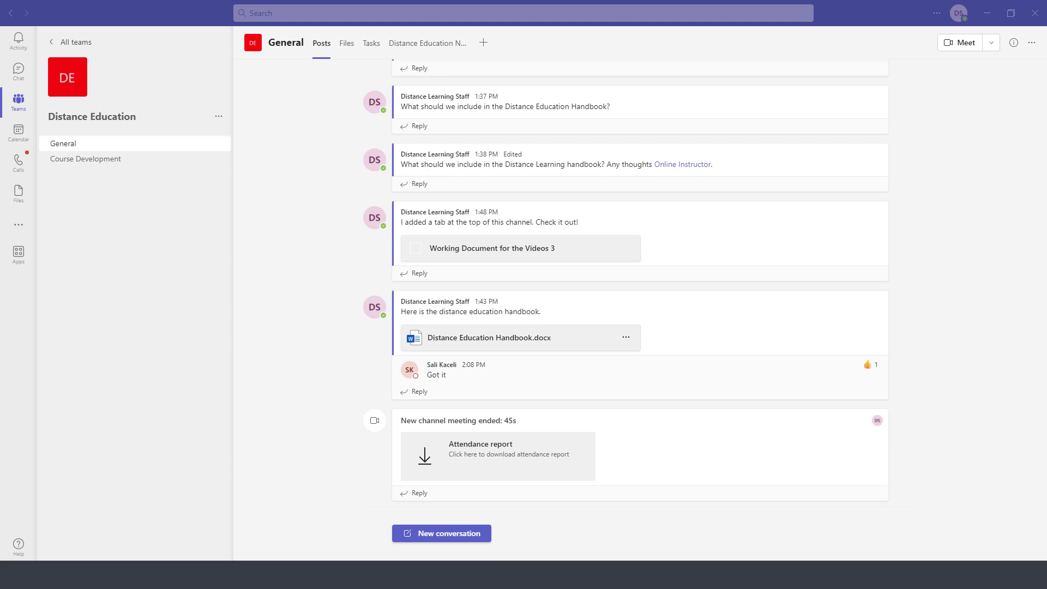
# - Create a calendar meeting titled Distance Education Discussion for Monday, November 21, 2022, from 9:00 to 10:00 AM
pyautogui.click(18, 134)
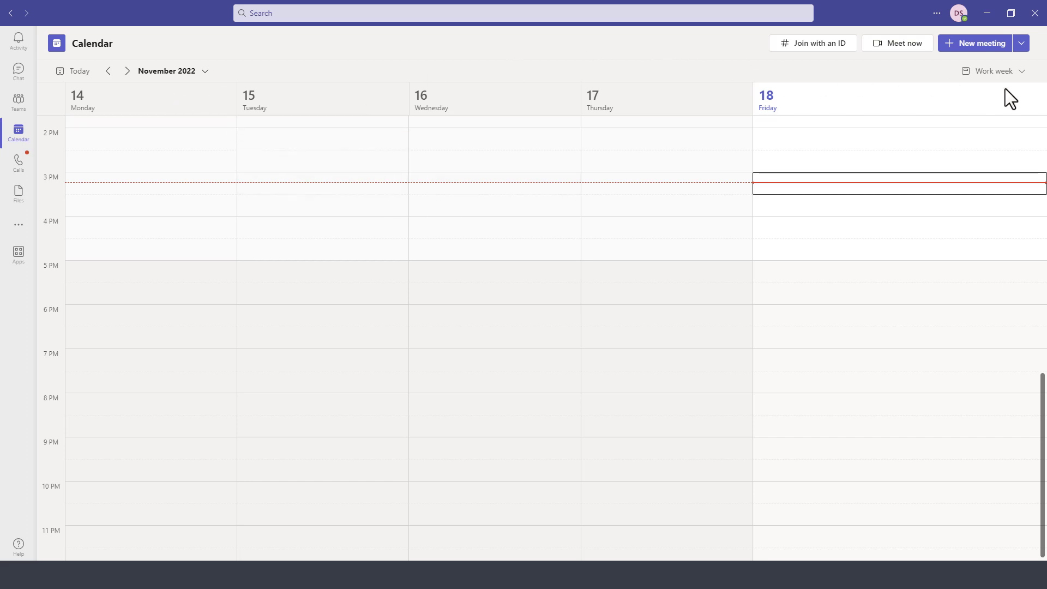
pyautogui.click(127, 71)
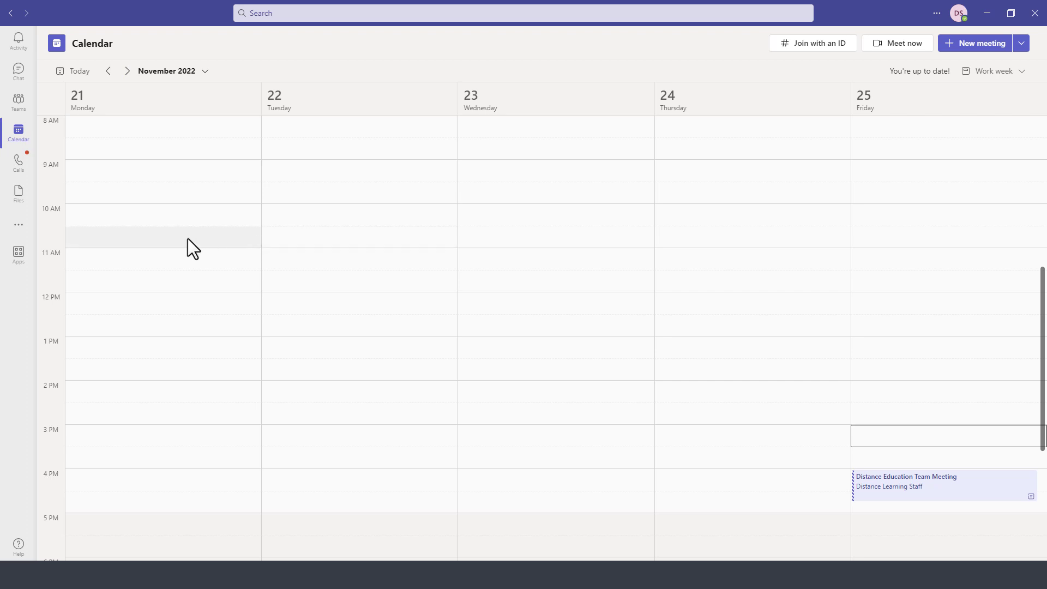
pyautogui.moveTo(160, 172); pyautogui.dragTo(162, 192)
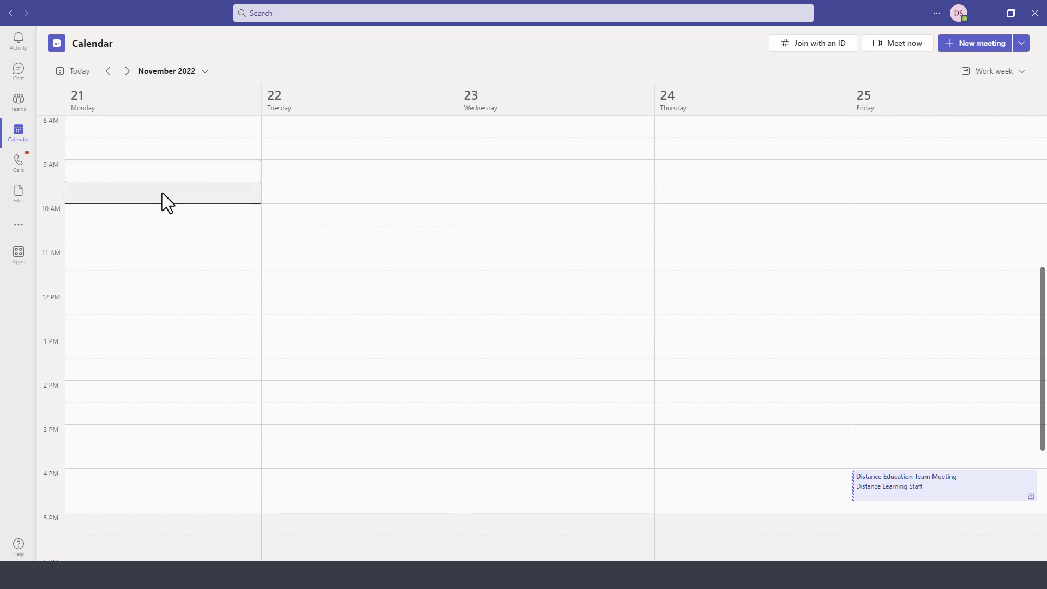
pyautogui.doubleClick(162, 191)
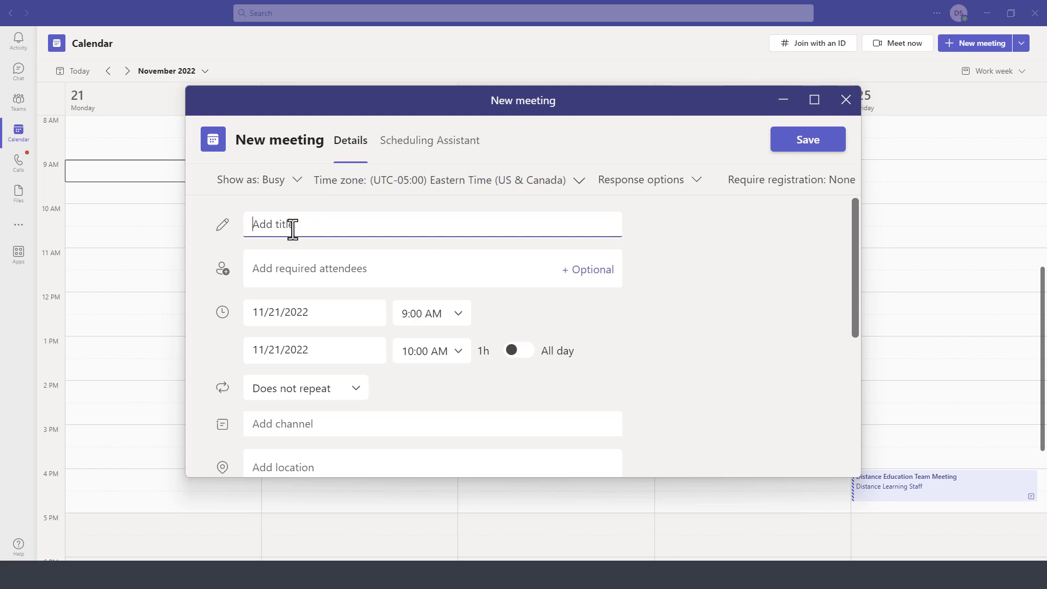
pyautogui.write('Distance Education Discussion')
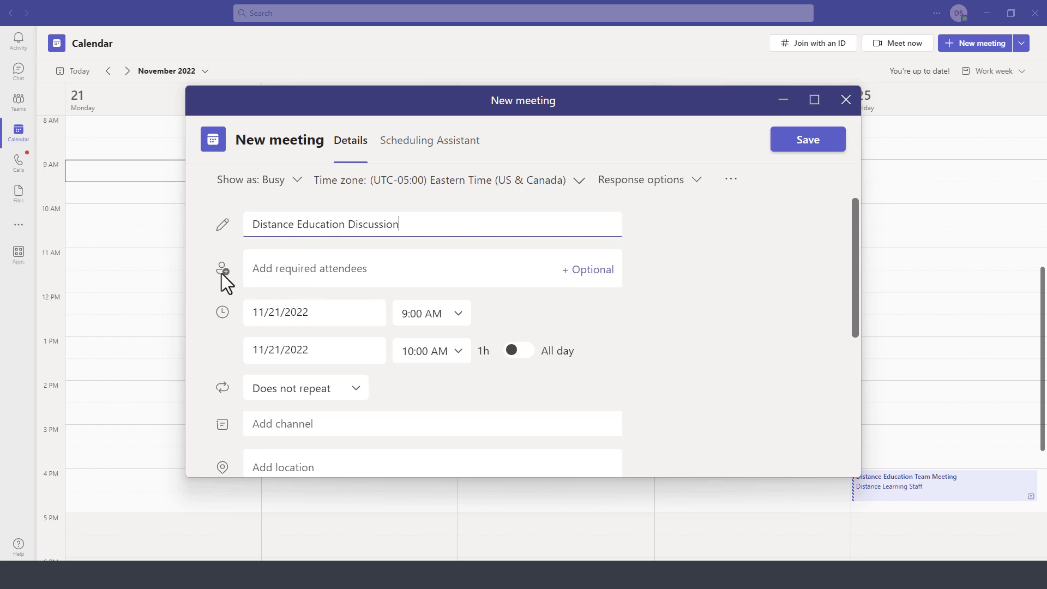
# - Add Online Instructor and a second colleague as required attendees, and show the optional attendees field
pyautogui.click(271, 269)
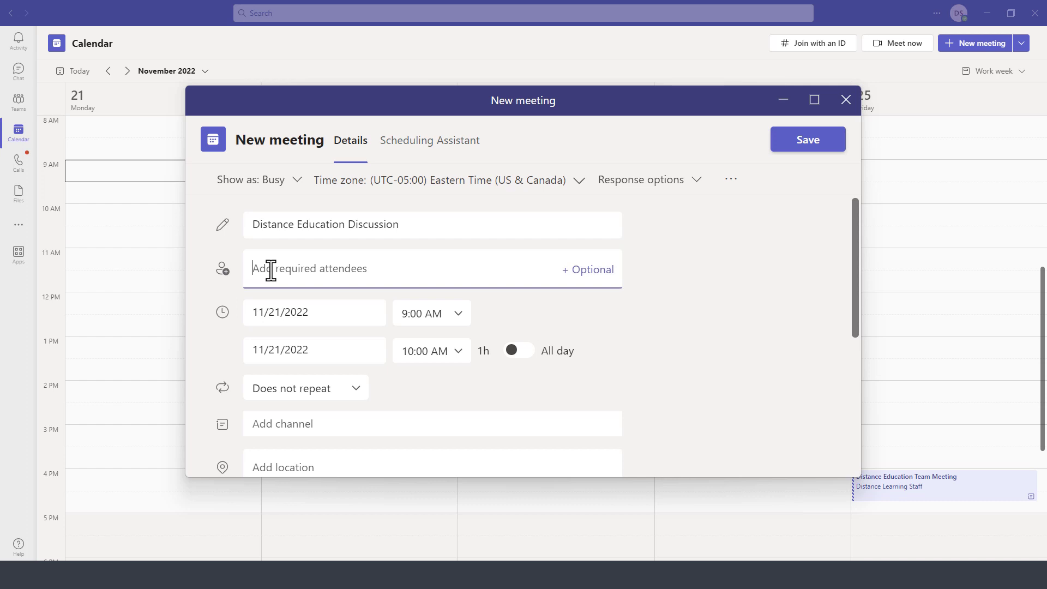
pyautogui.click(322, 311)
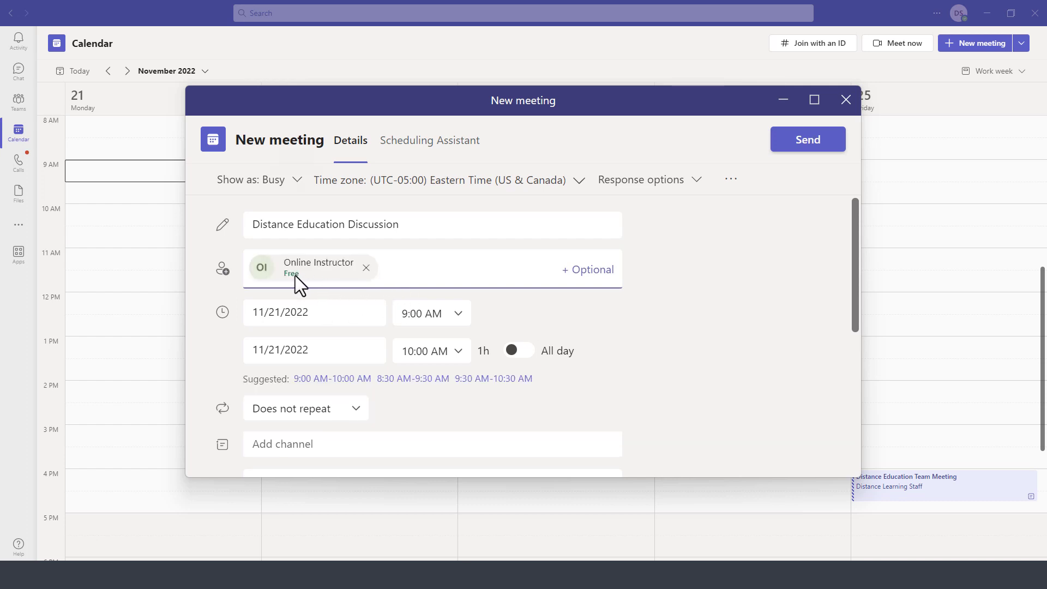
pyautogui.moveTo(295, 276)
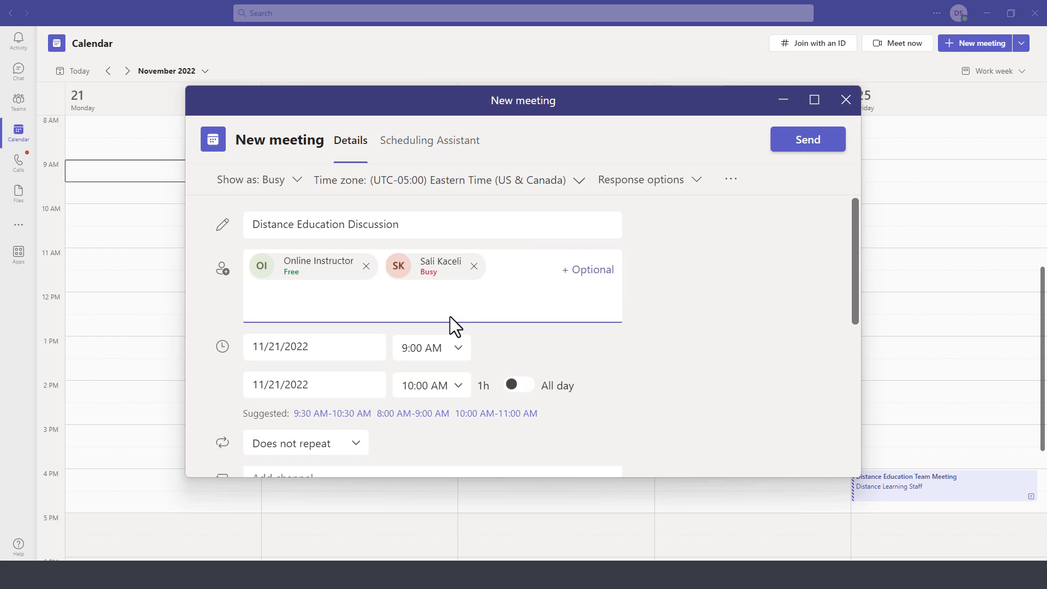
pyautogui.click(581, 271)
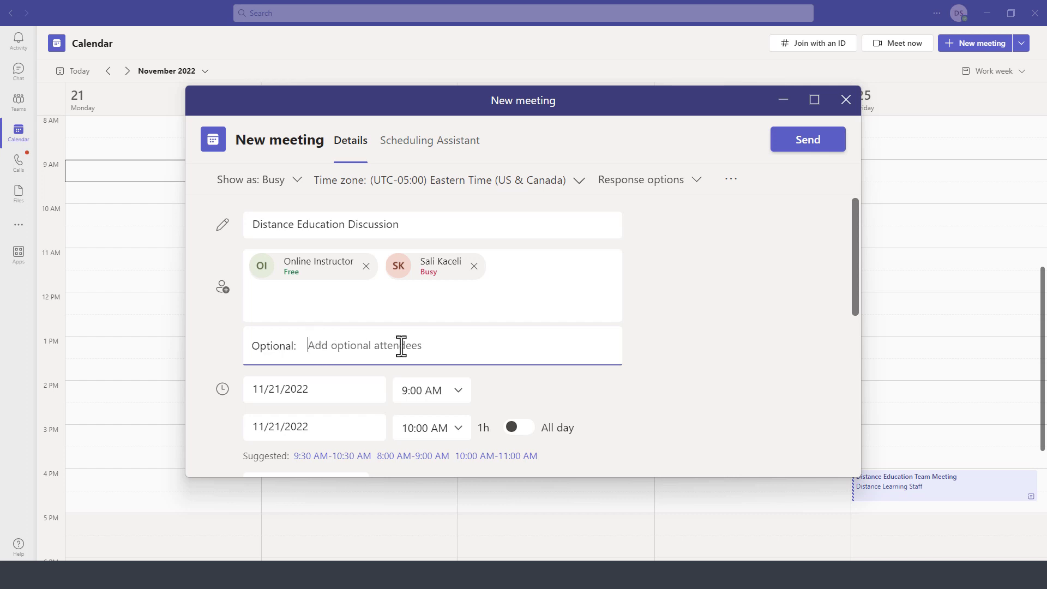
# - Review the new meeting's date, recurrence, channel, location and details fields, plus its response and registration options
pyautogui.scroll(-1, 402, 346)
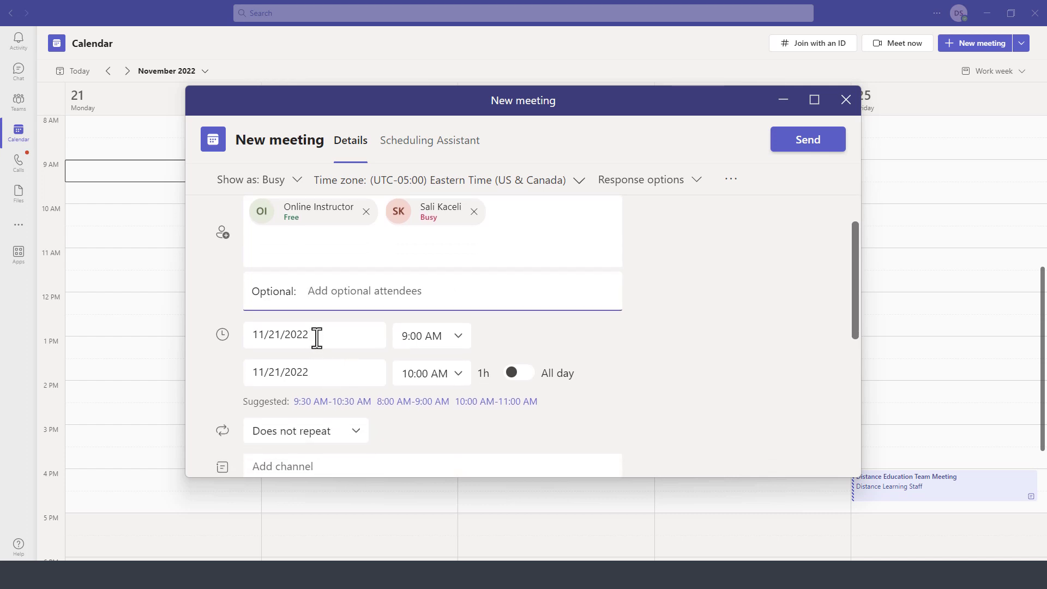
pyautogui.scroll(-2, 500, 343)
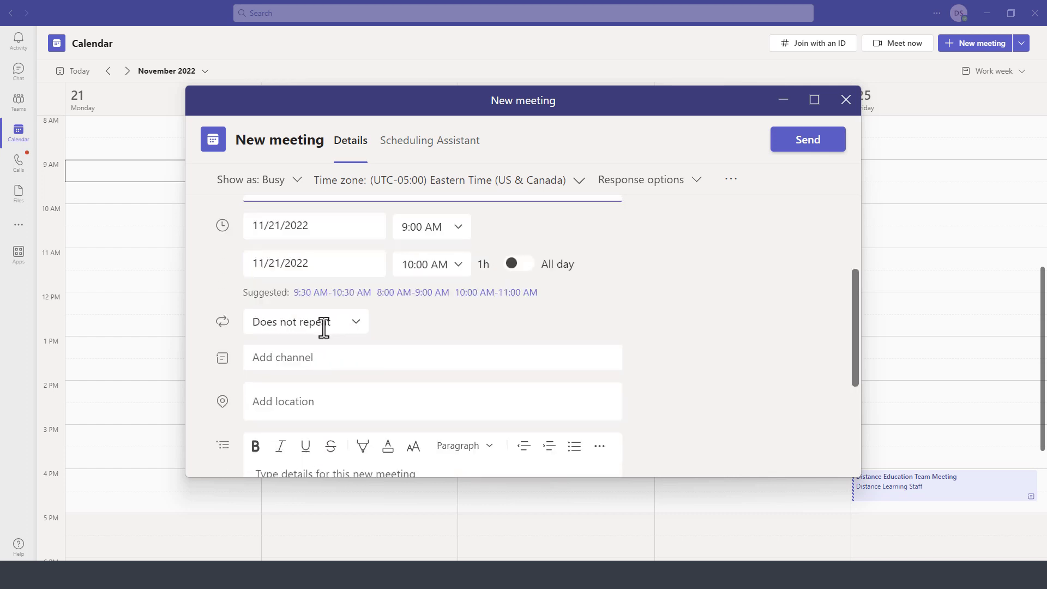
pyautogui.click(298, 363)
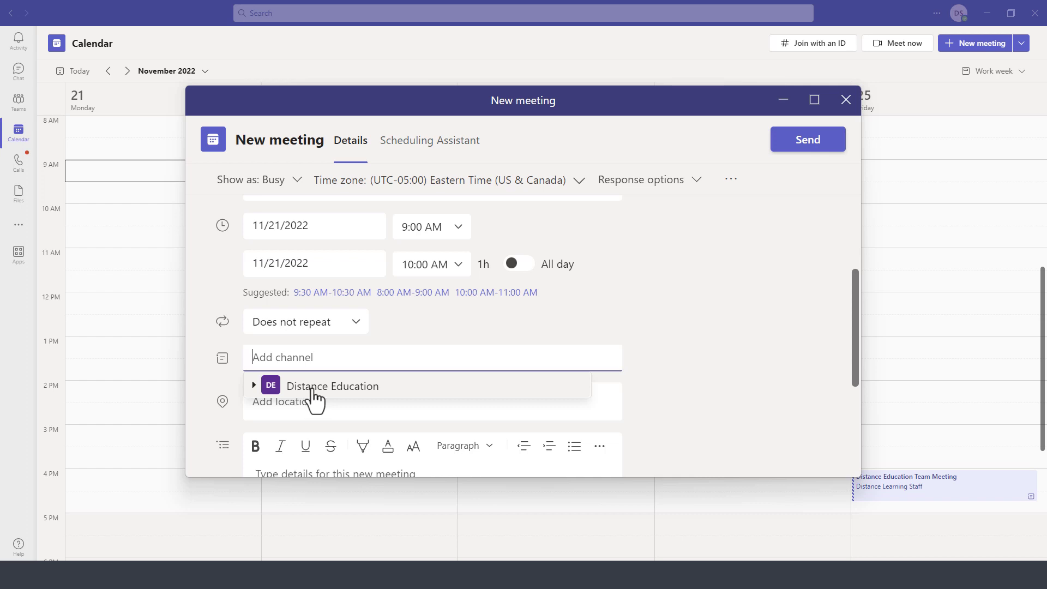
pyautogui.scroll(-2, 328, 367)
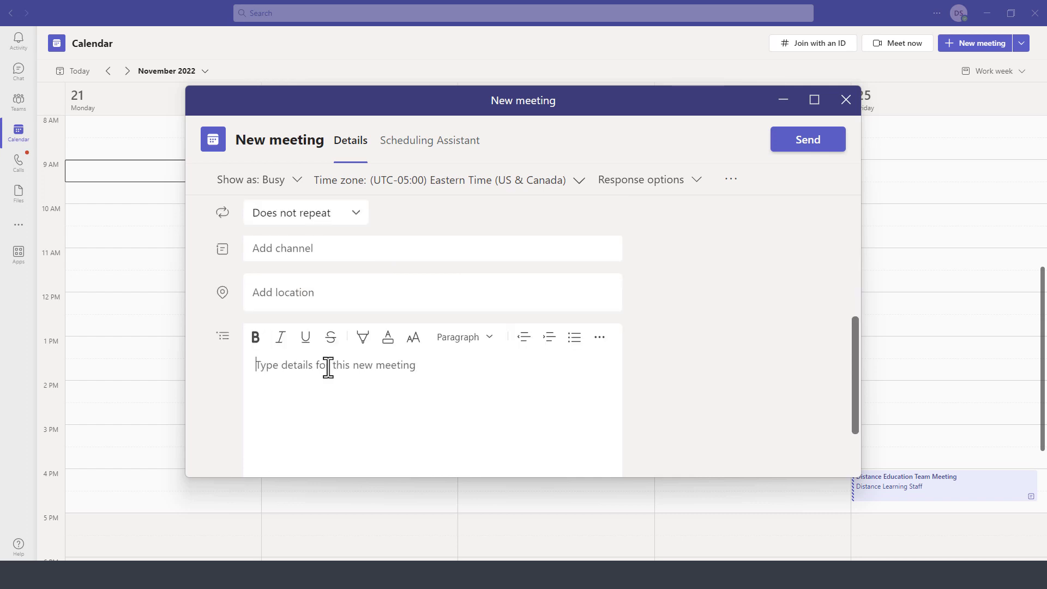
pyautogui.scroll(5, 327, 367)
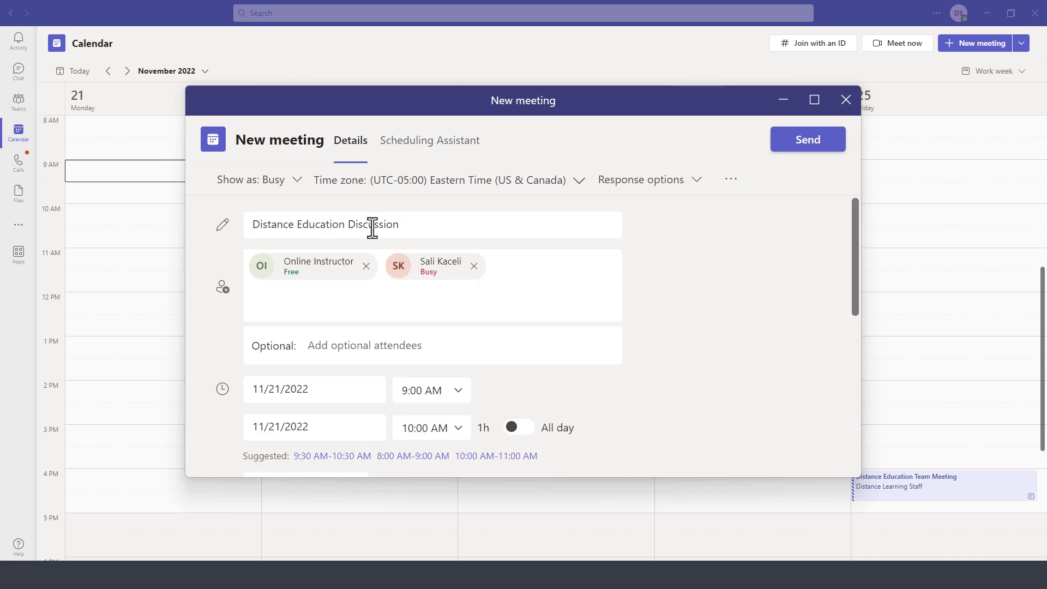
pyautogui.click(697, 180)
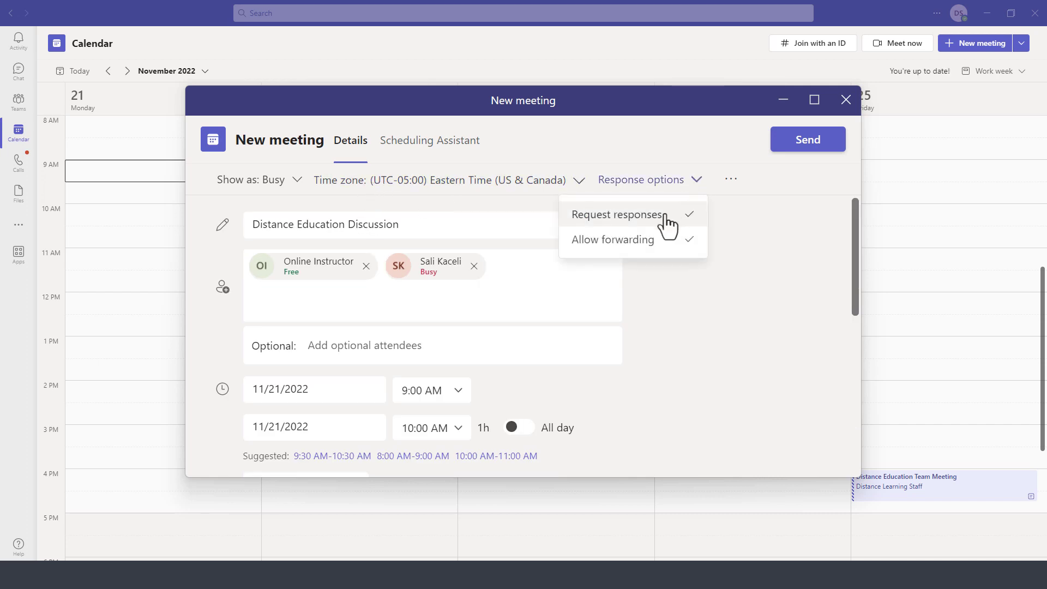
pyautogui.click(747, 221)
pyautogui.click(730, 180)
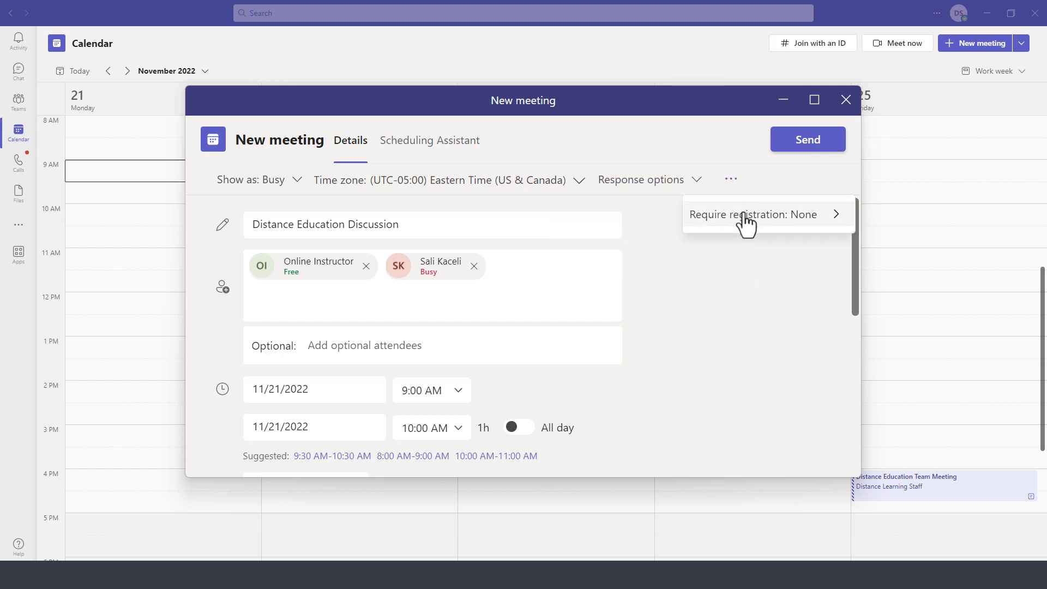
pyautogui.press('Escape')
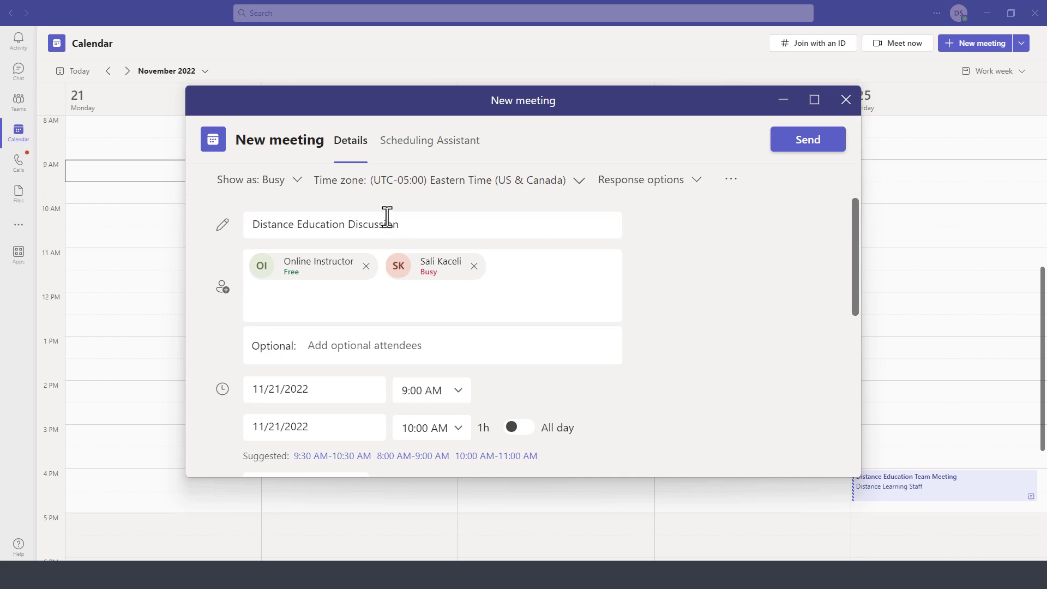
# - Check the attendees' availability in the Scheduling Assistant and move the meeting to 10:00–11:00 AM on November 21
pyautogui.click(421, 144)
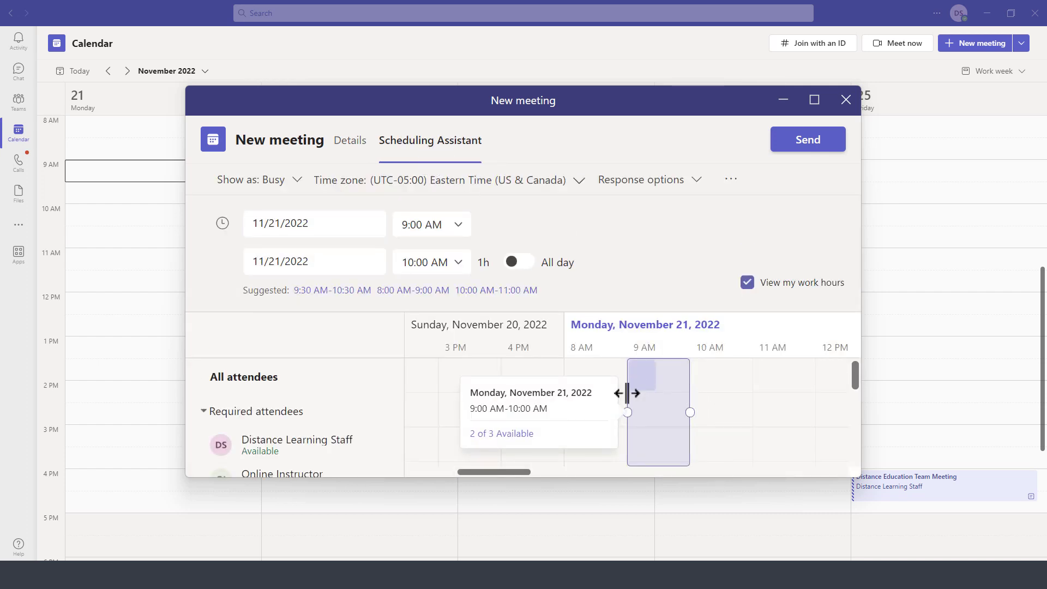
pyautogui.scroll(-1, 490, 414)
pyautogui.scroll(-2, 525, 414)
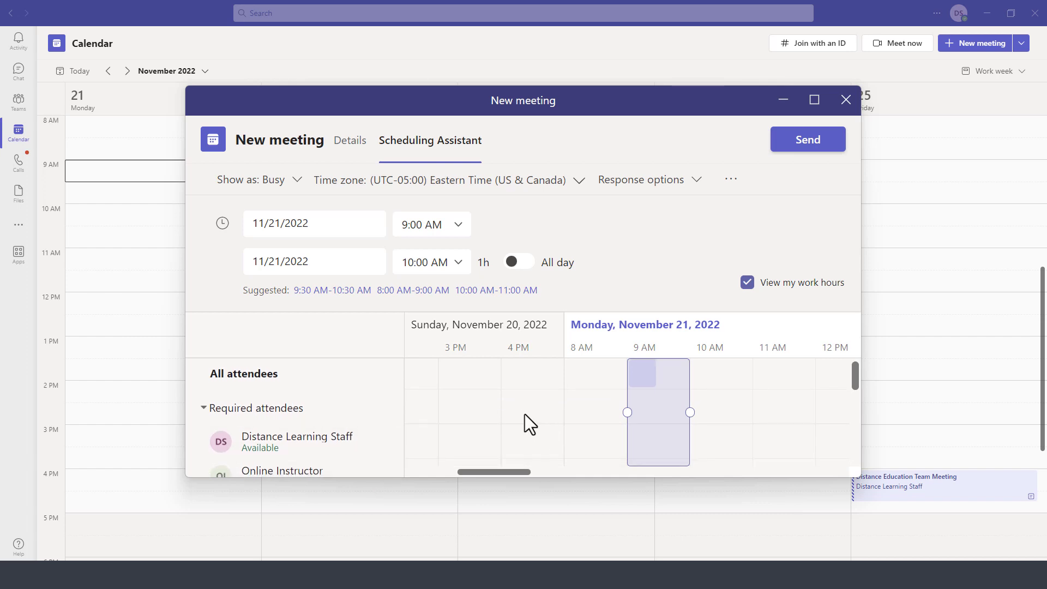
pyautogui.scroll(-2, 524, 420)
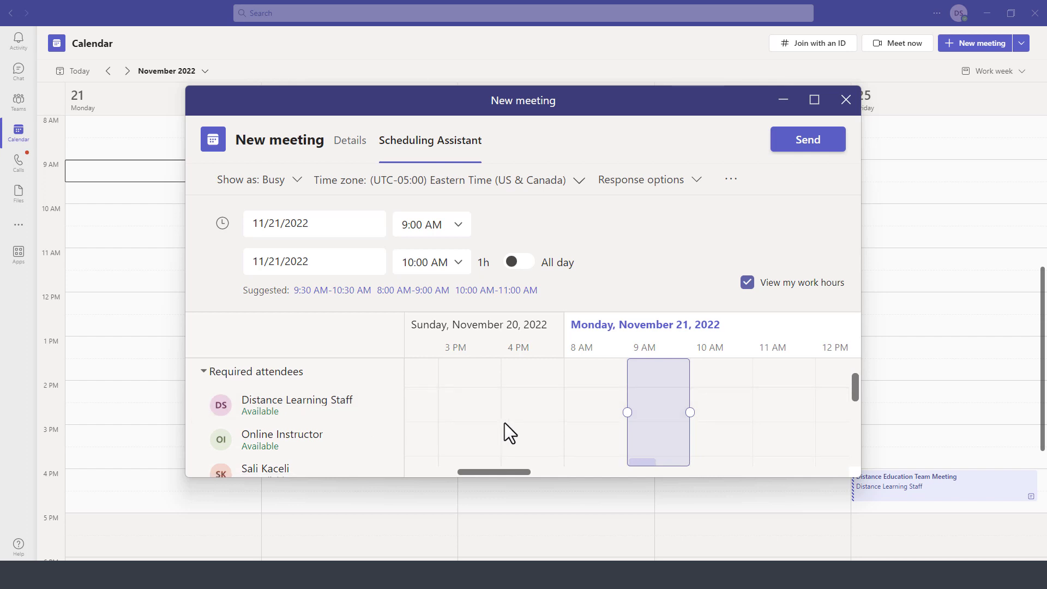
pyautogui.scroll(-3, 579, 424)
pyautogui.scroll(-2, 577, 416)
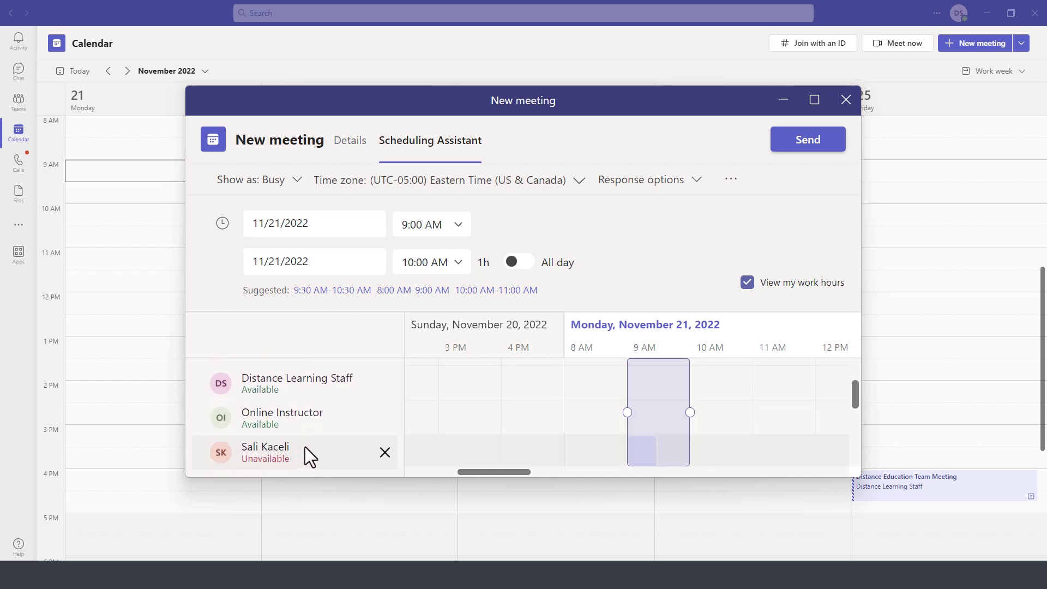
pyautogui.moveTo(645, 451)
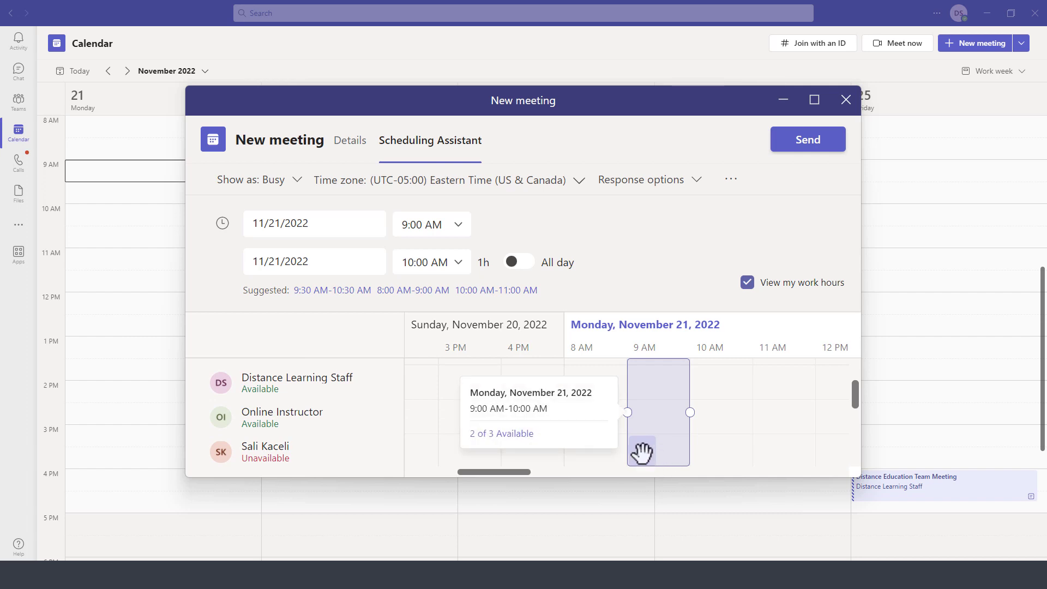
pyautogui.moveTo(662, 390); pyautogui.dragTo(702, 400)
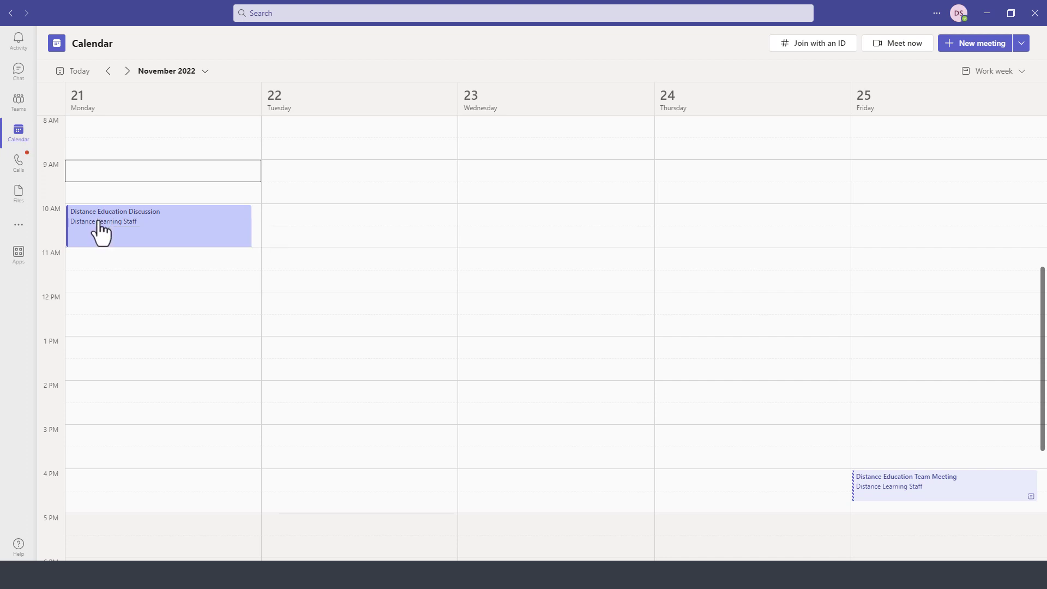
# - Open the scheduled Distance Education Discussion meeting and review its Tracking, Attendance, Whiteboard, Breakout rooms and Q&A sections
pyautogui.doubleClick(100, 226)
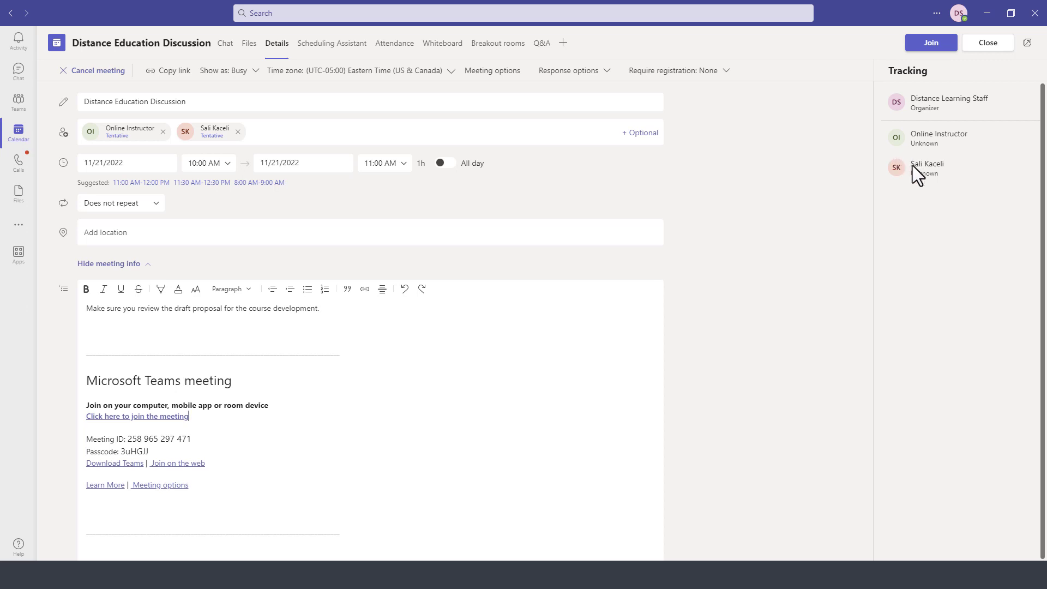
pyautogui.click(400, 46)
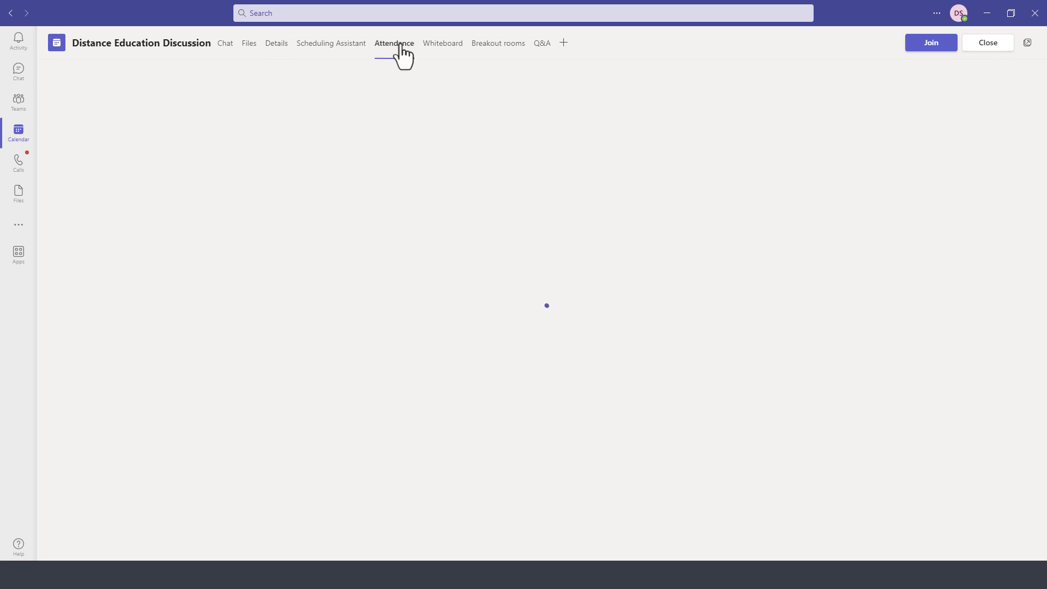
pyautogui.click(451, 49)
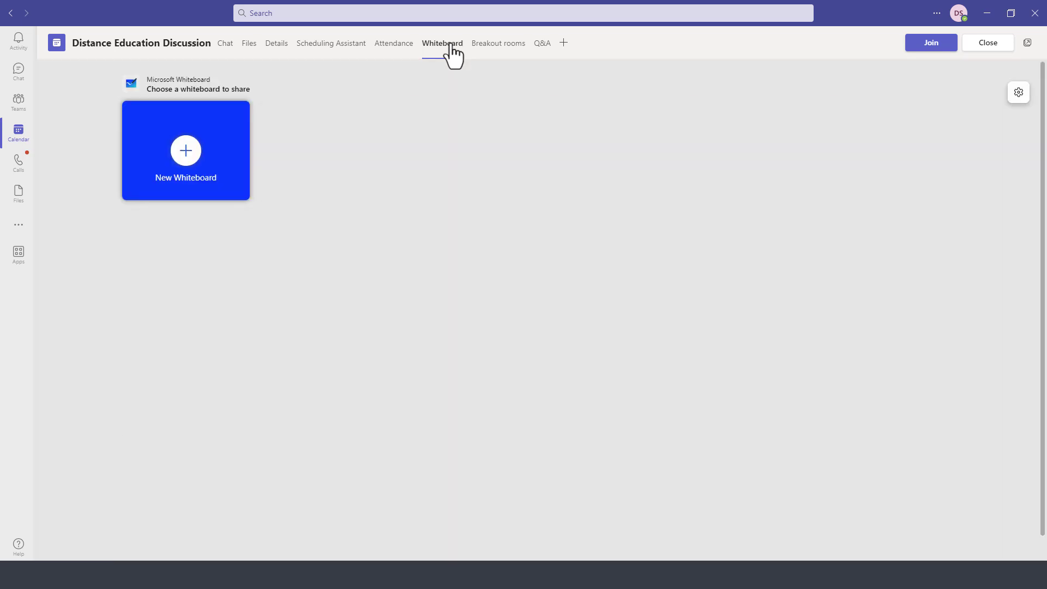
pyautogui.click(503, 48)
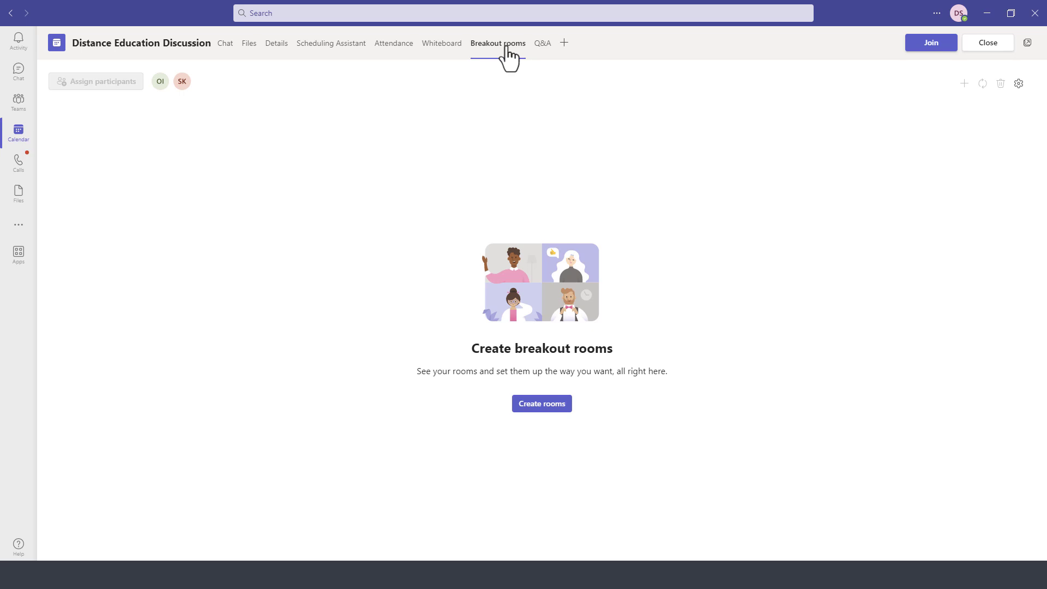
pyautogui.click(546, 49)
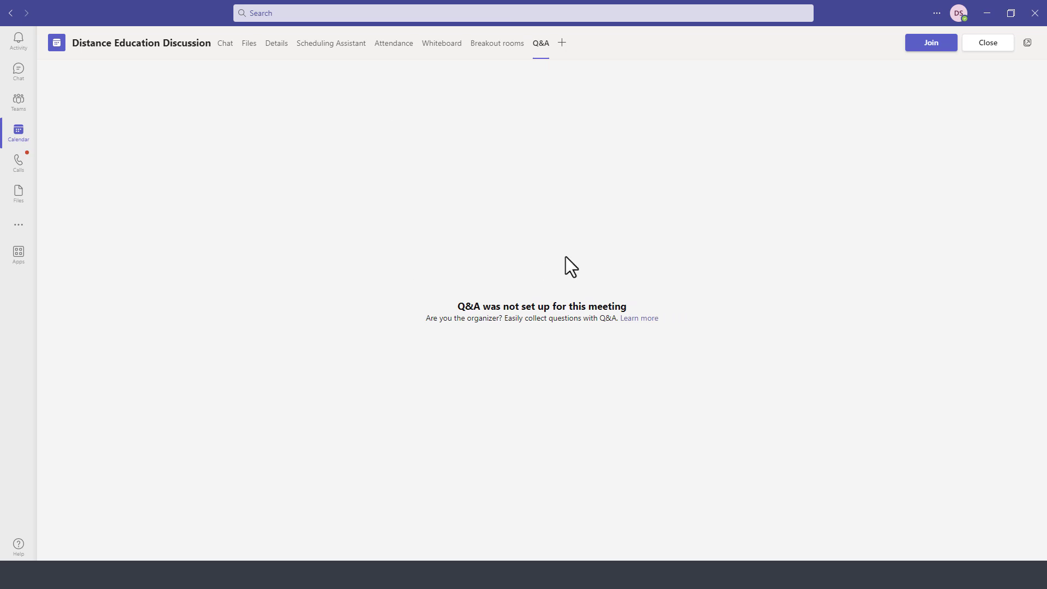
# - Join the Distance Education Discussion meeting with computer audio and start recording it, dismissing the recording notice
pyautogui.click(930, 55)
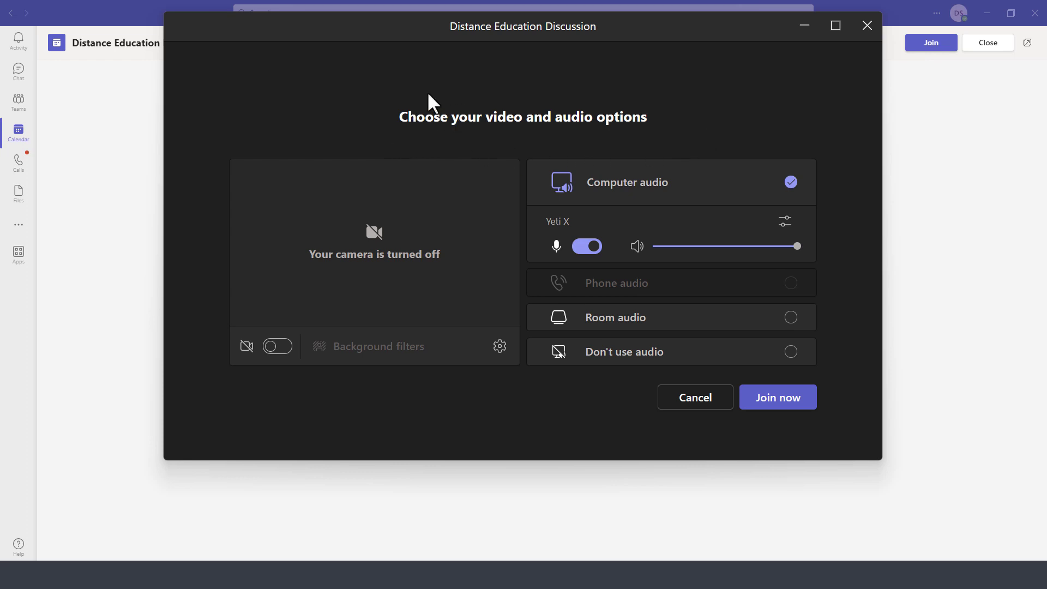
pyautogui.click(788, 406)
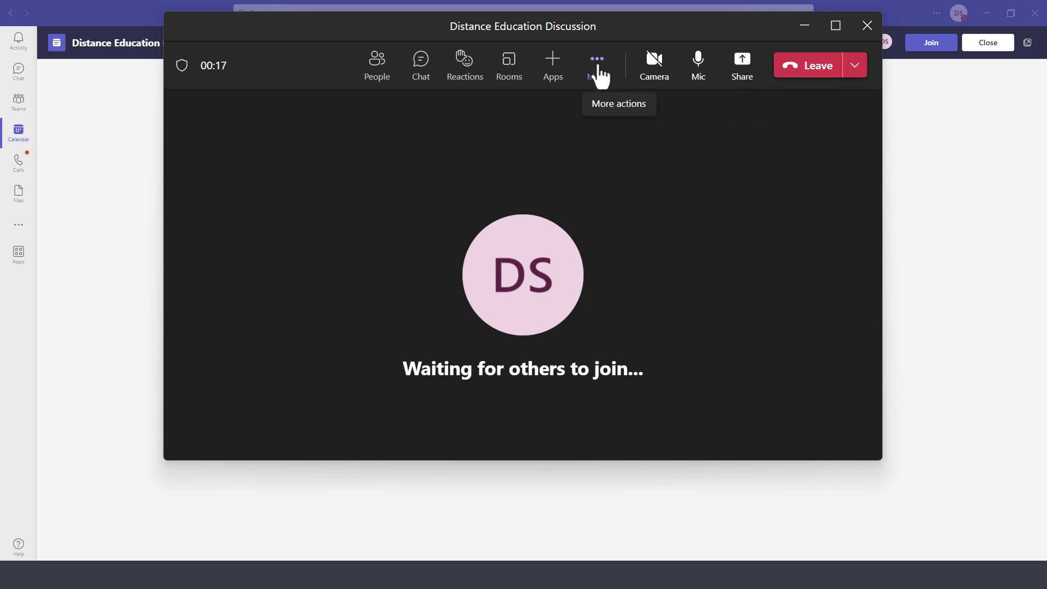
pyautogui.click(598, 67)
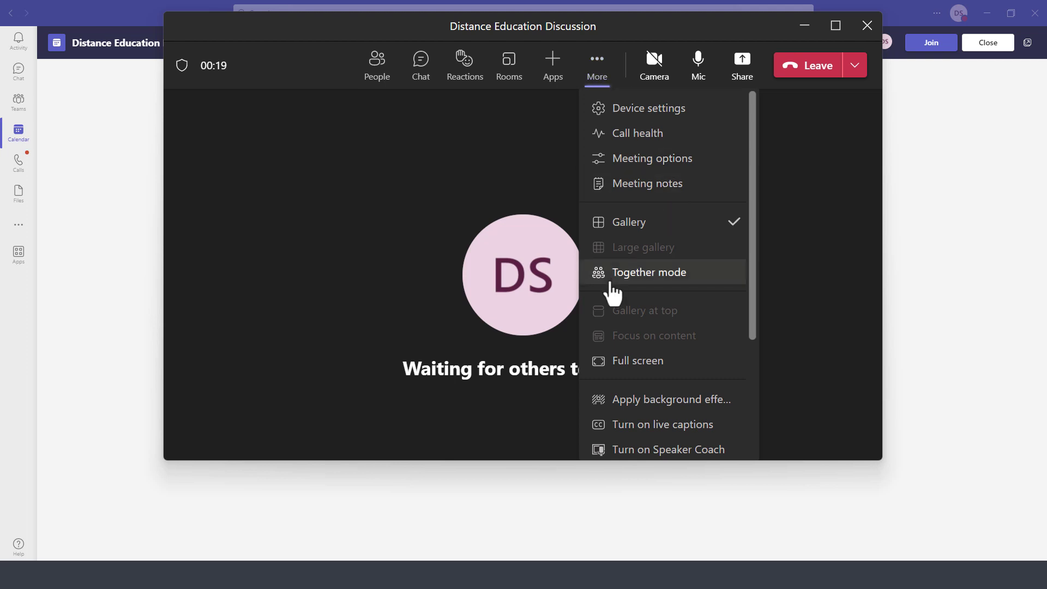
pyautogui.scroll(-2, 613, 295)
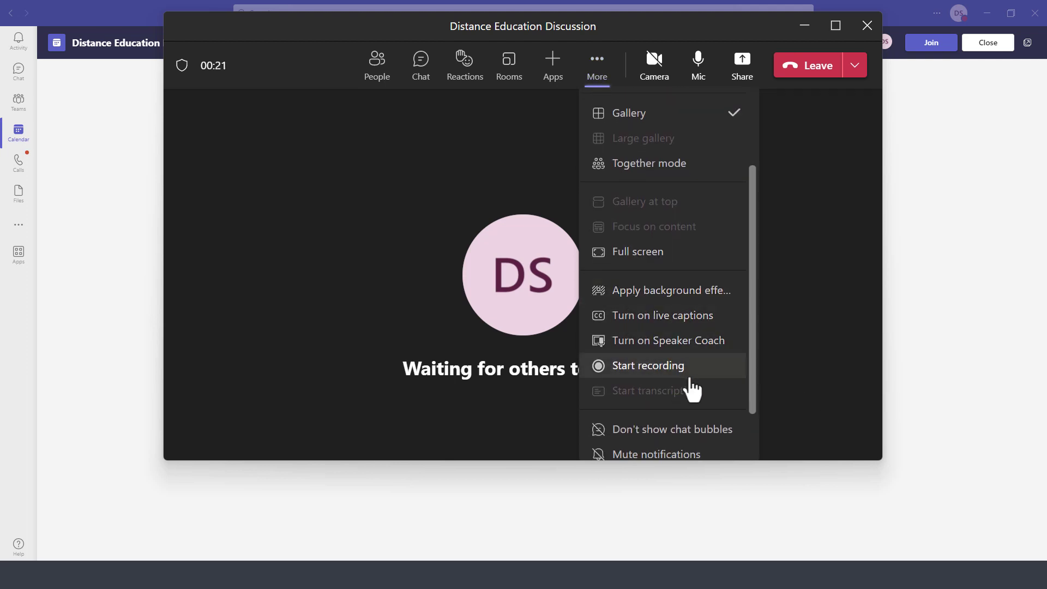
pyautogui.click(654, 366)
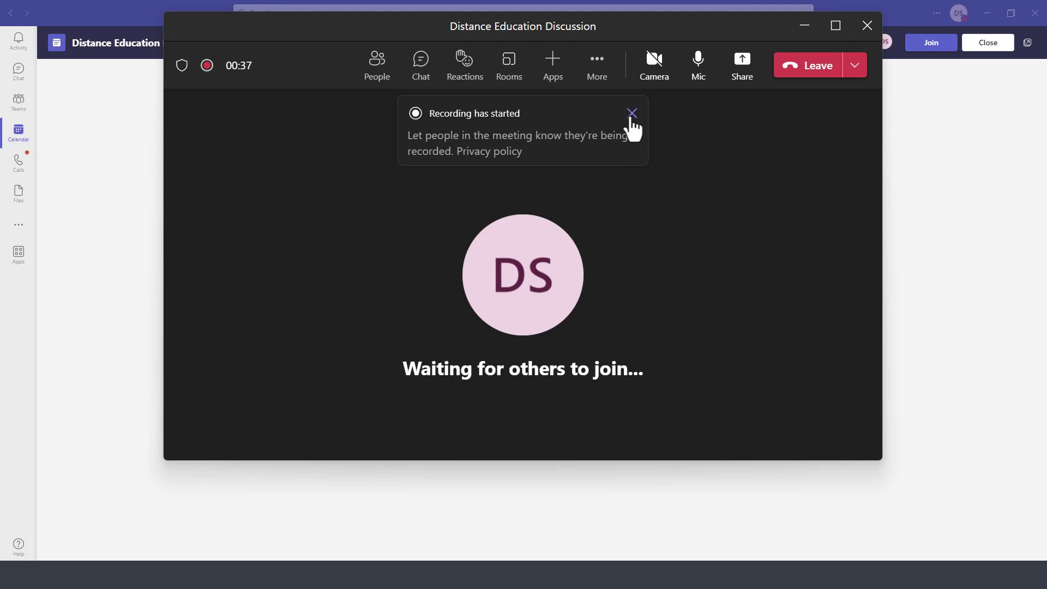
pyautogui.click(632, 126)
# - Stop recording the Distance Education Discussion meeting
pyautogui.click(596, 63)
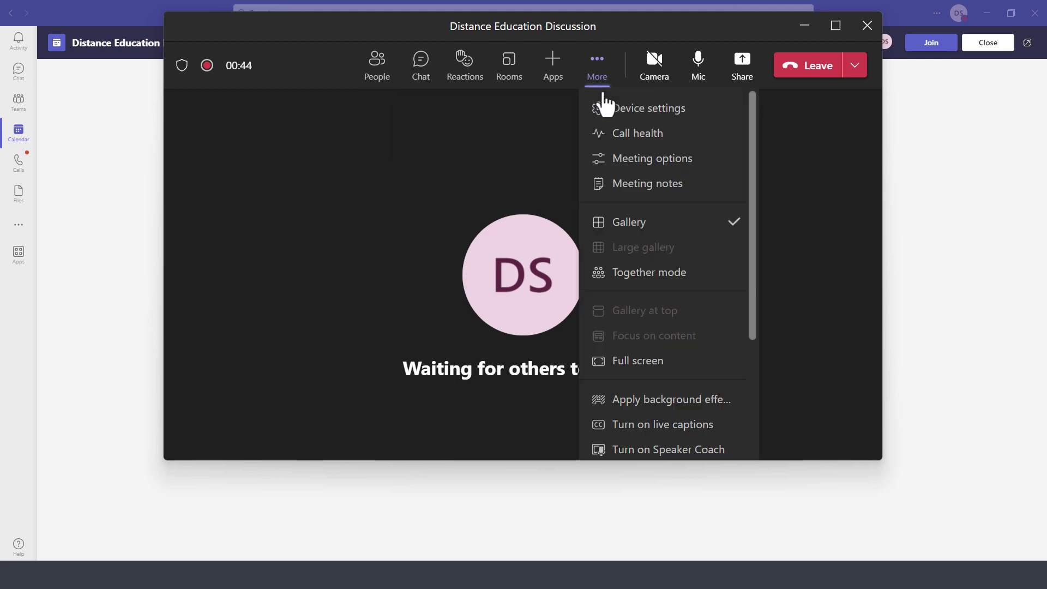
pyautogui.scroll(-2, 654, 374)
pyautogui.click(649, 365)
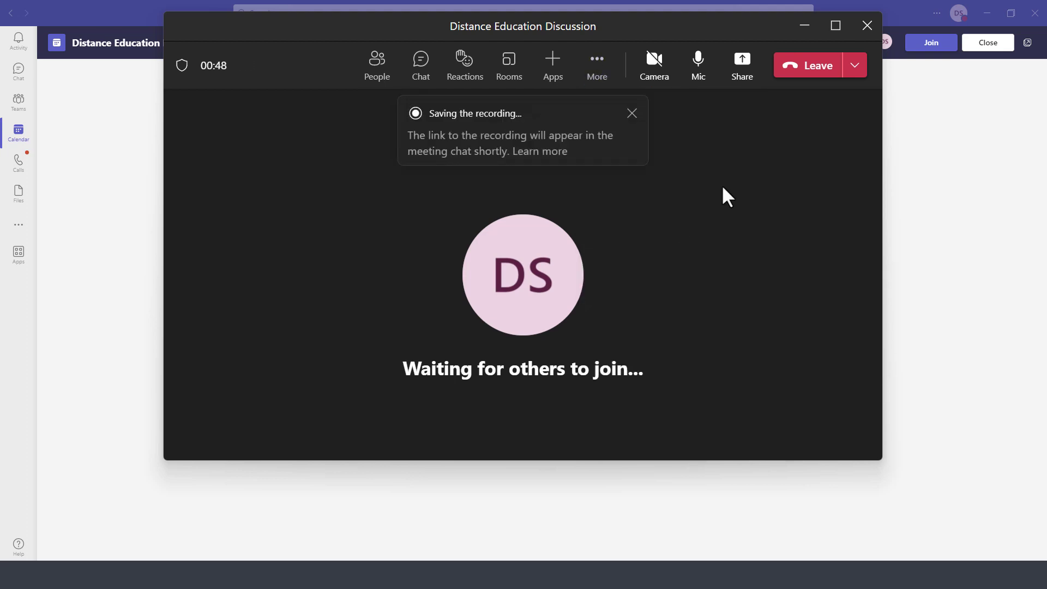
# - End the Distance Education Discussion meeting for everyone and close its details to return to the calendar
pyautogui.click(854, 72)
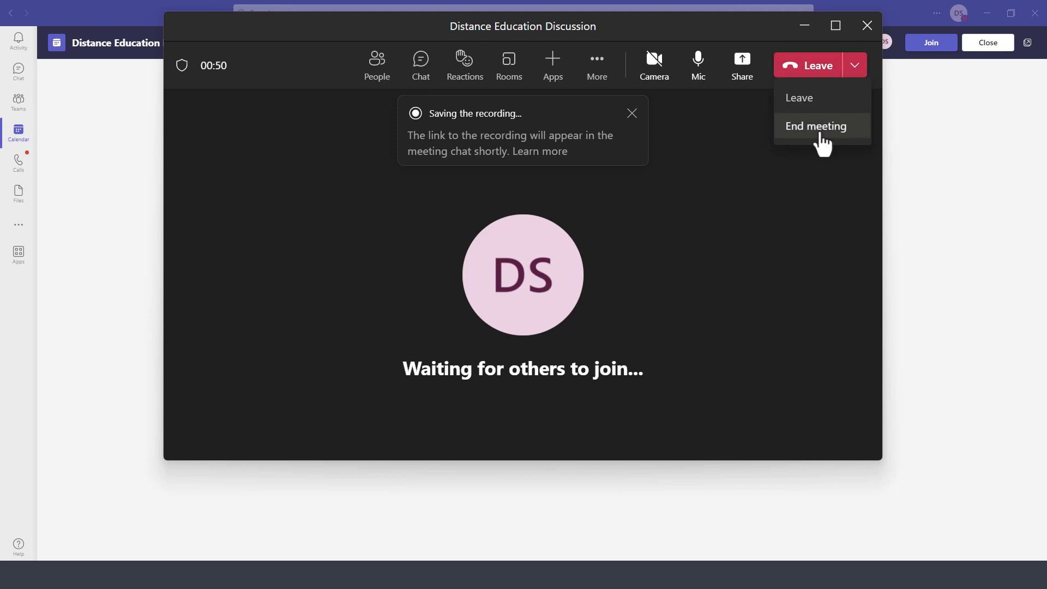
pyautogui.click(821, 137)
pyautogui.click(622, 263)
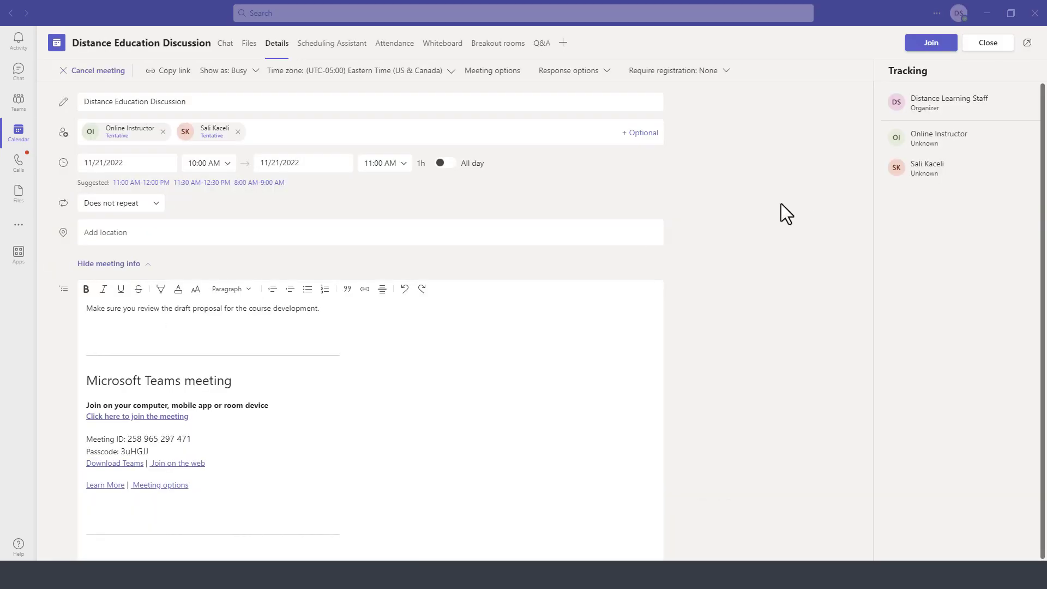
pyautogui.click(990, 45)
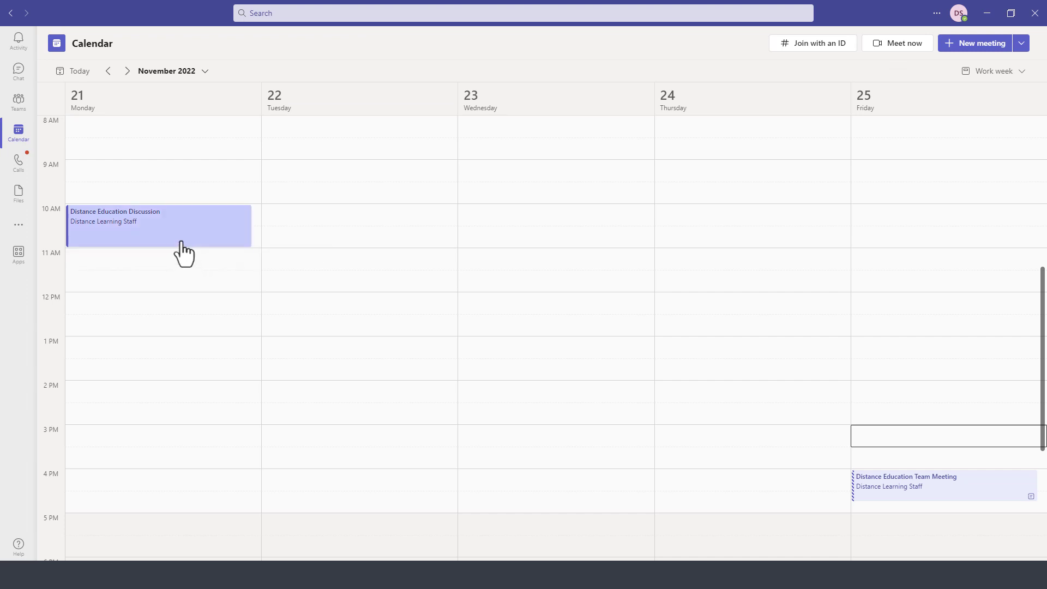
# - Reopen the Distance Education Discussion meeting from the calendar, view its chat, and open the meeting recording from its shared files
pyautogui.doubleClick(113, 239)
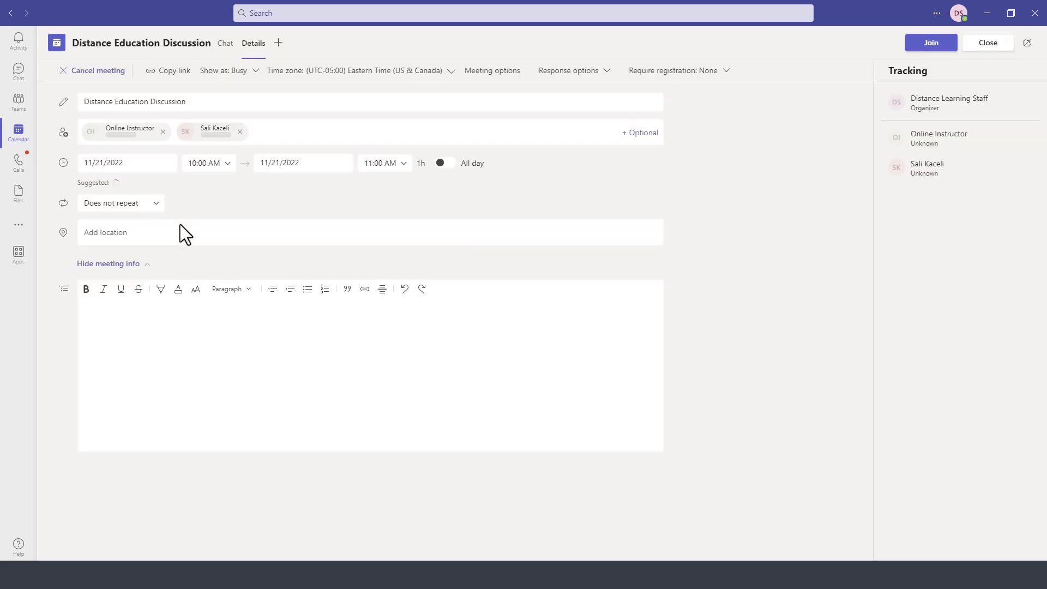
pyautogui.click(225, 49)
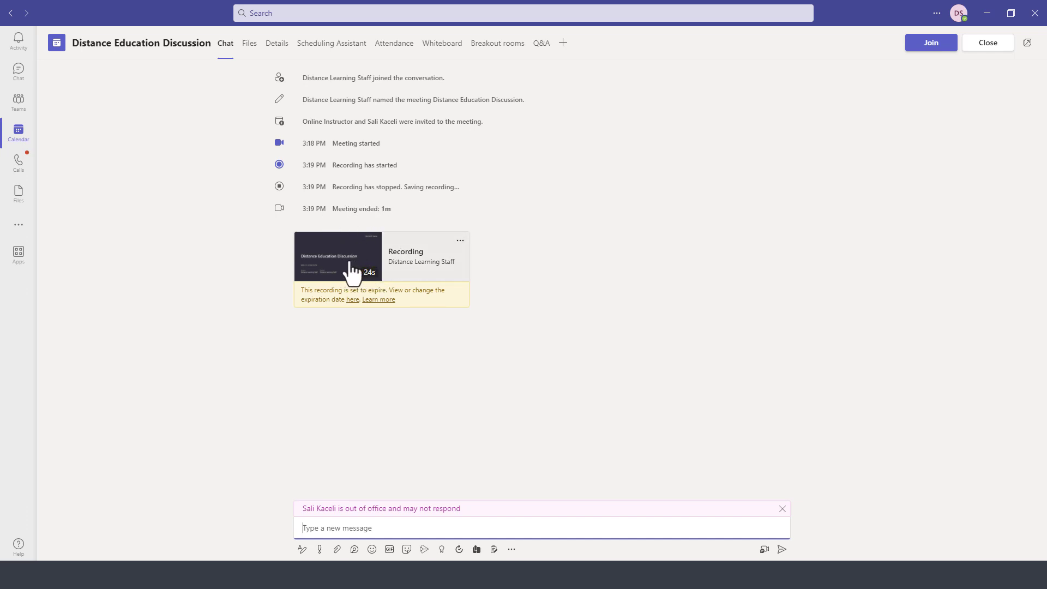
pyautogui.click(250, 46)
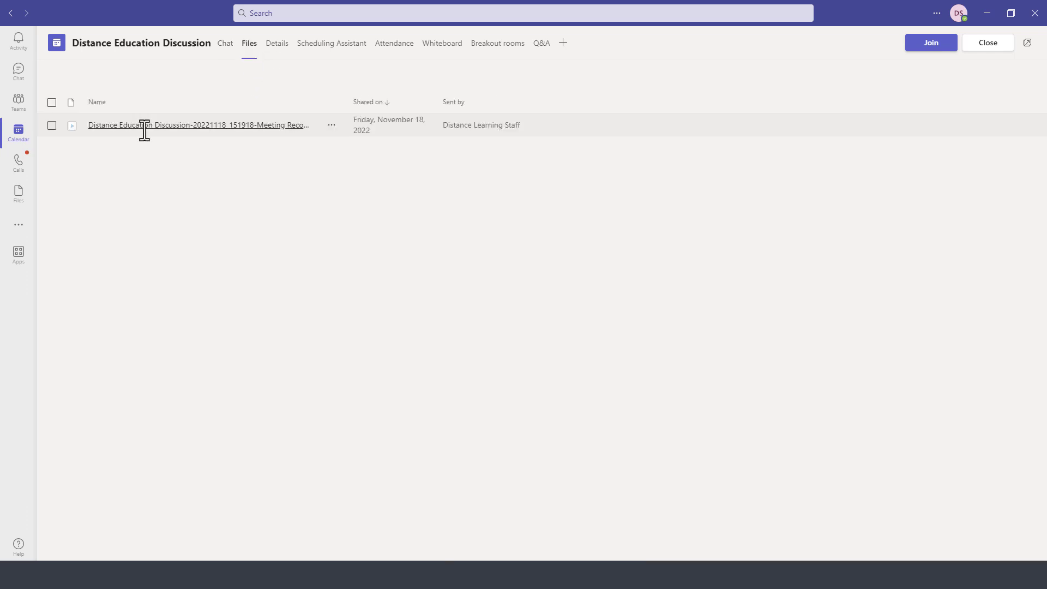
pyautogui.moveTo(265, 125); pyautogui.dragTo(313, 126)
pyautogui.click(138, 133)
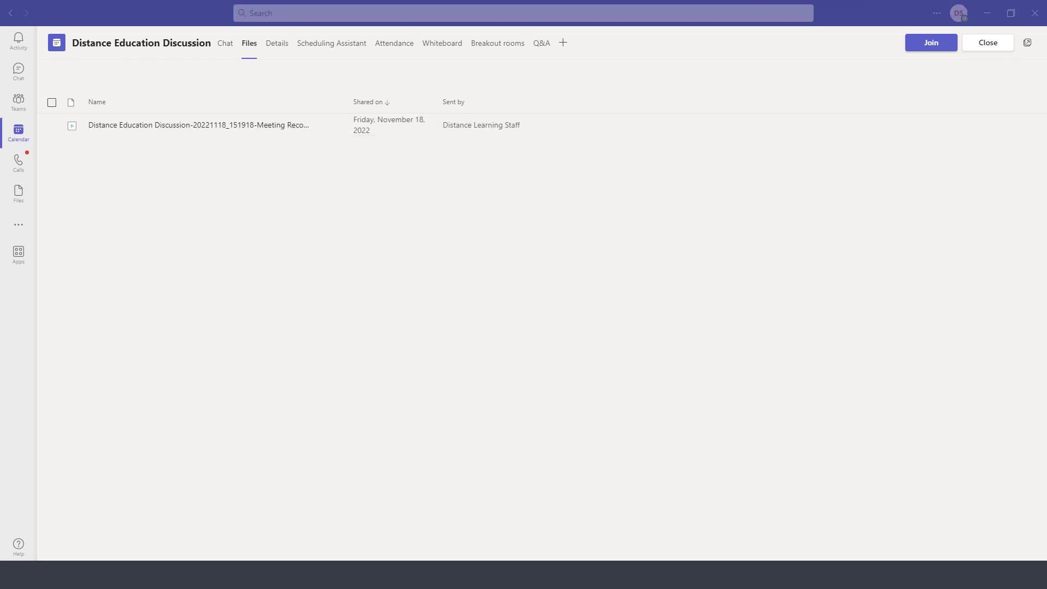